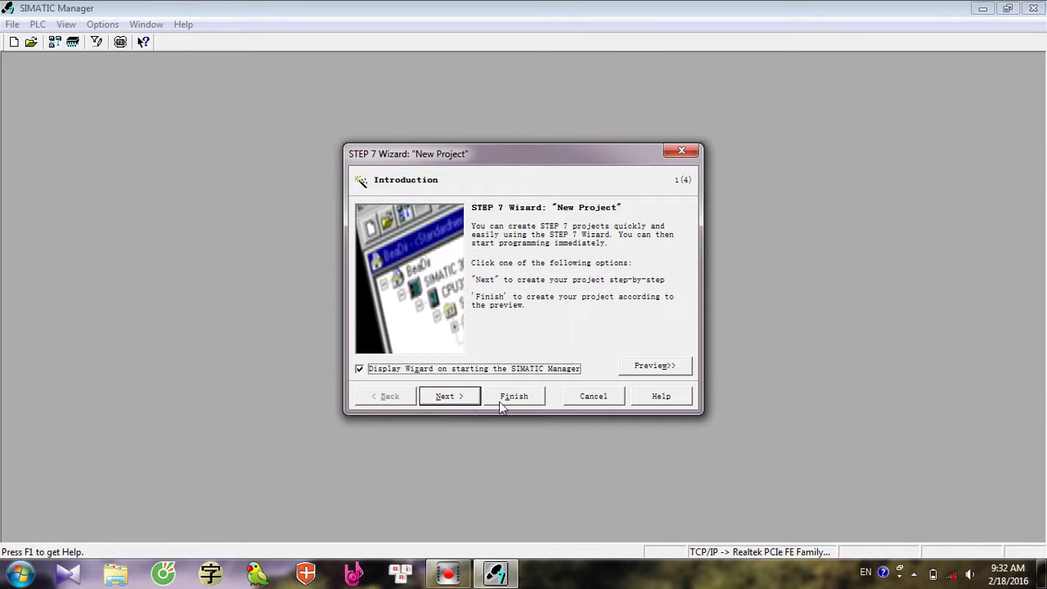
# Choose CPU319-3 PN/DP as the CPU for the new project and proceed to the block selection.
pyautogui.click(462, 398)
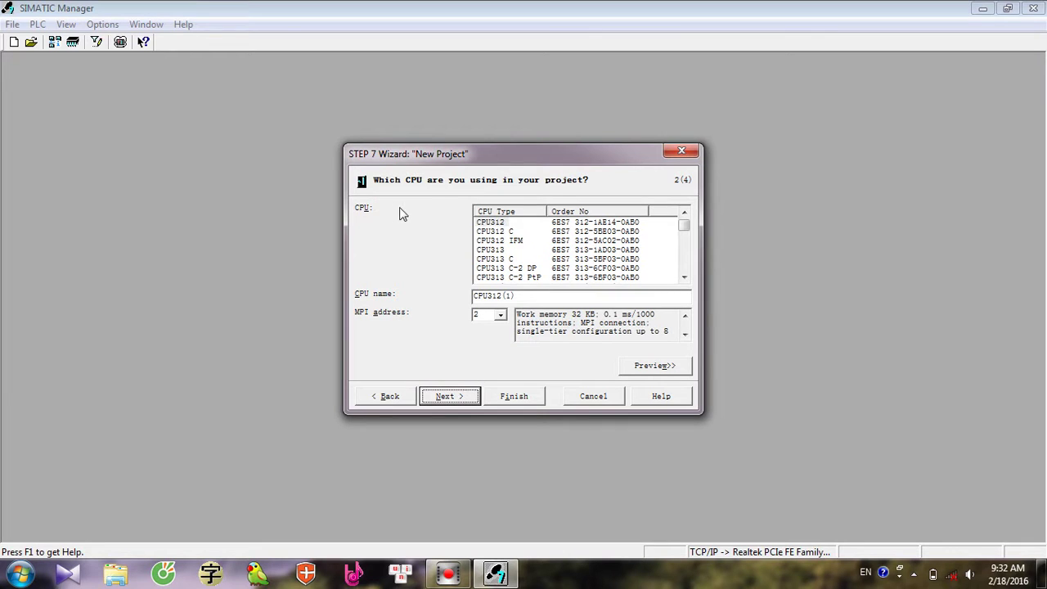
pyautogui.moveTo(687, 227); pyautogui.dragTo(684, 250)
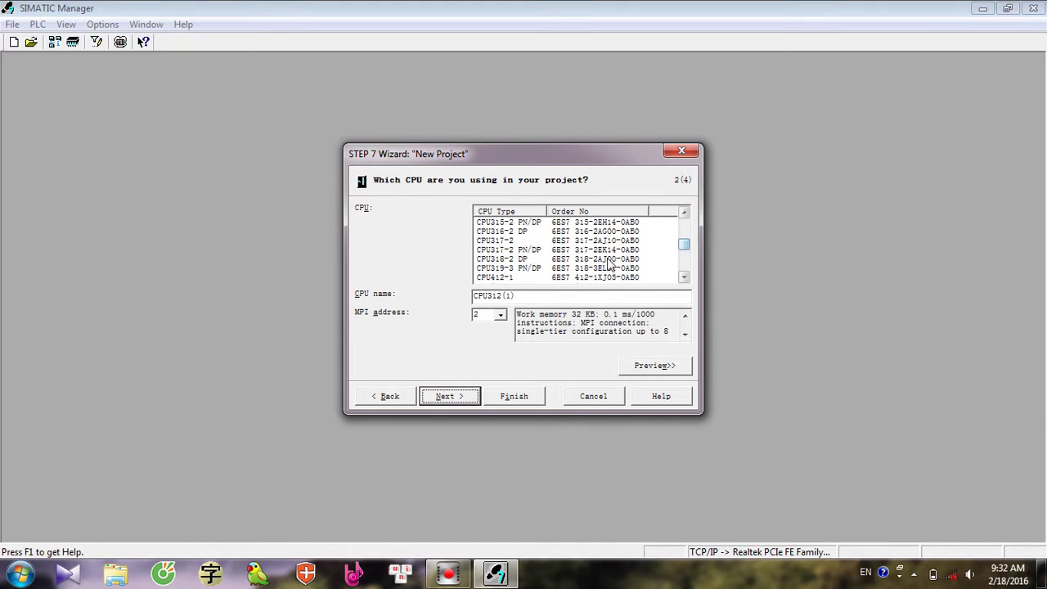
pyautogui.click(533, 269)
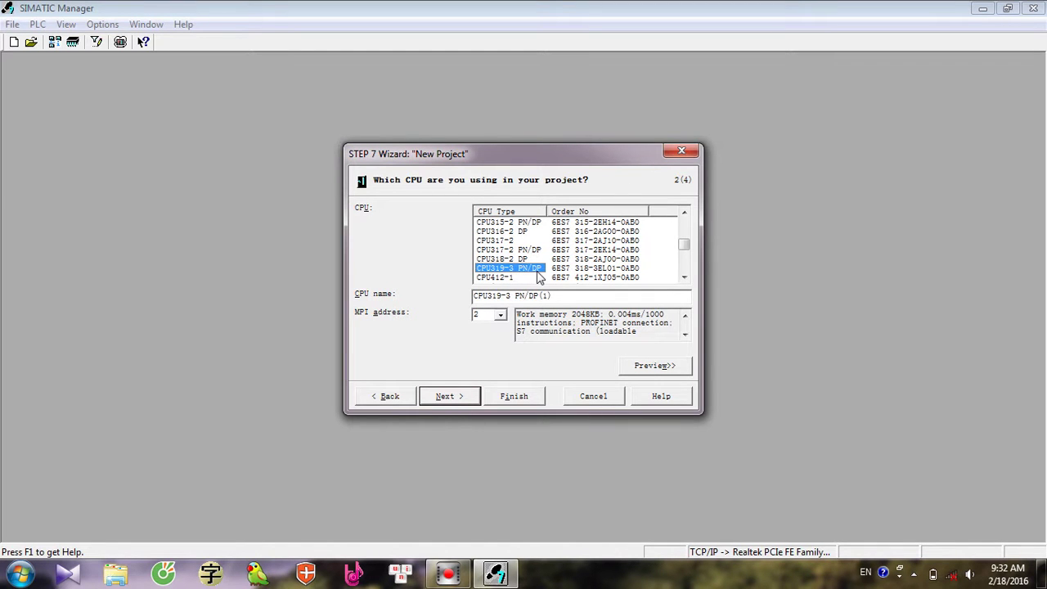
pyautogui.click(446, 397)
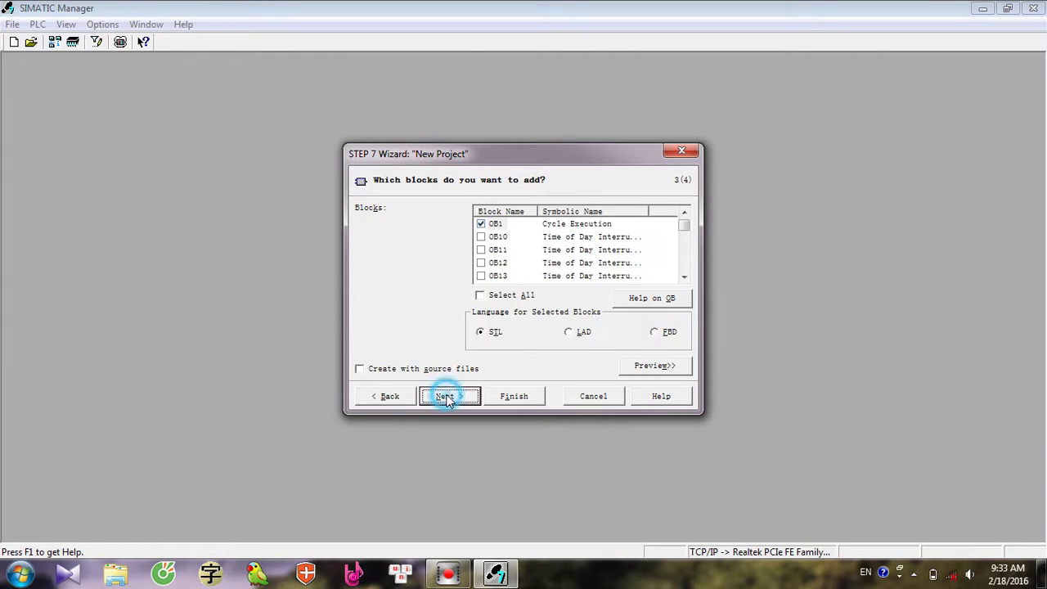
# Choose LAD as the block language and create the project under the name PROJIEC 2.
pyautogui.click(568, 334)
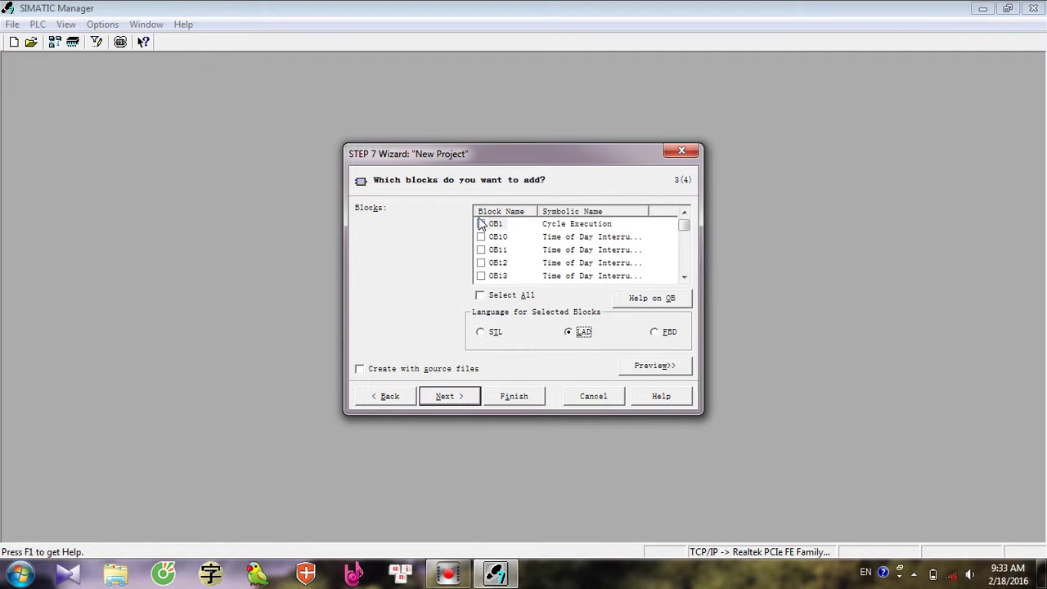
pyautogui.click(464, 397)
pyautogui.moveTo(536, 209); pyautogui.dragTo(471, 210)
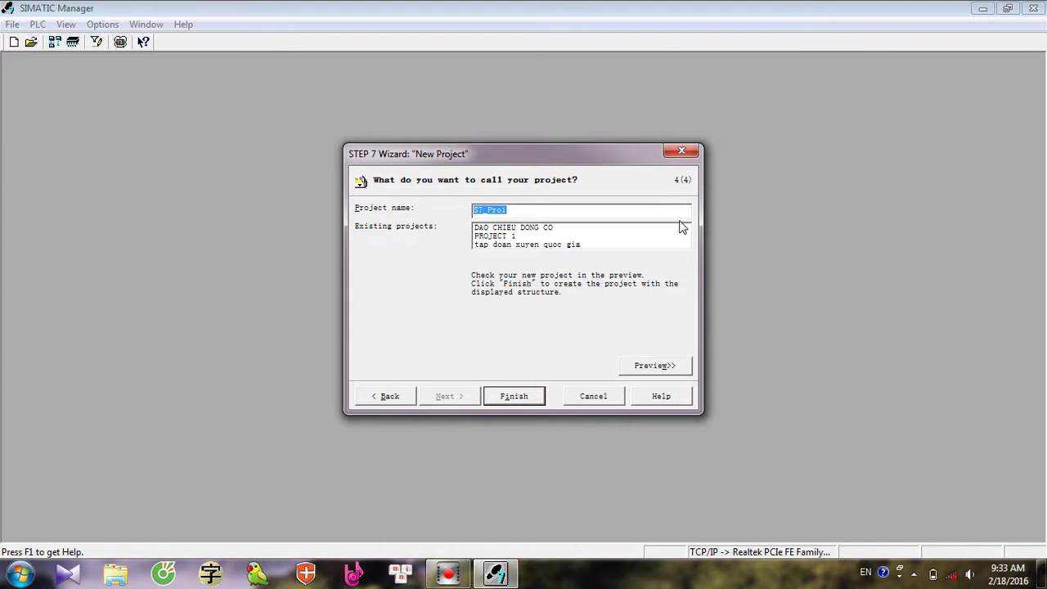
pyautogui.write('PROJIEC 2')
pyautogui.click(526, 397)
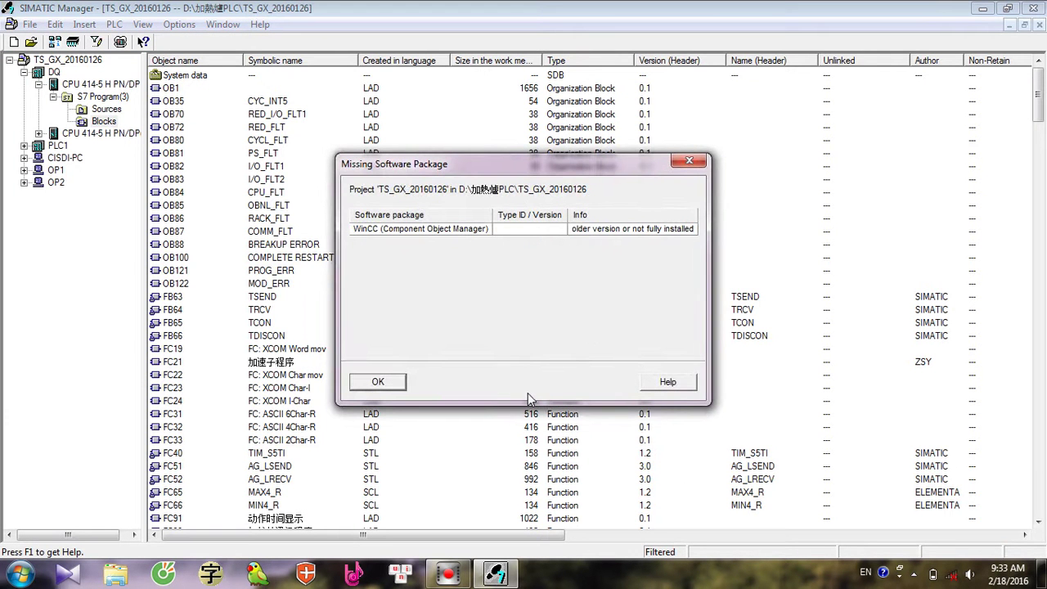
# Dismiss the missing software package notices for the other open projects.
pyautogui.click(390, 382)
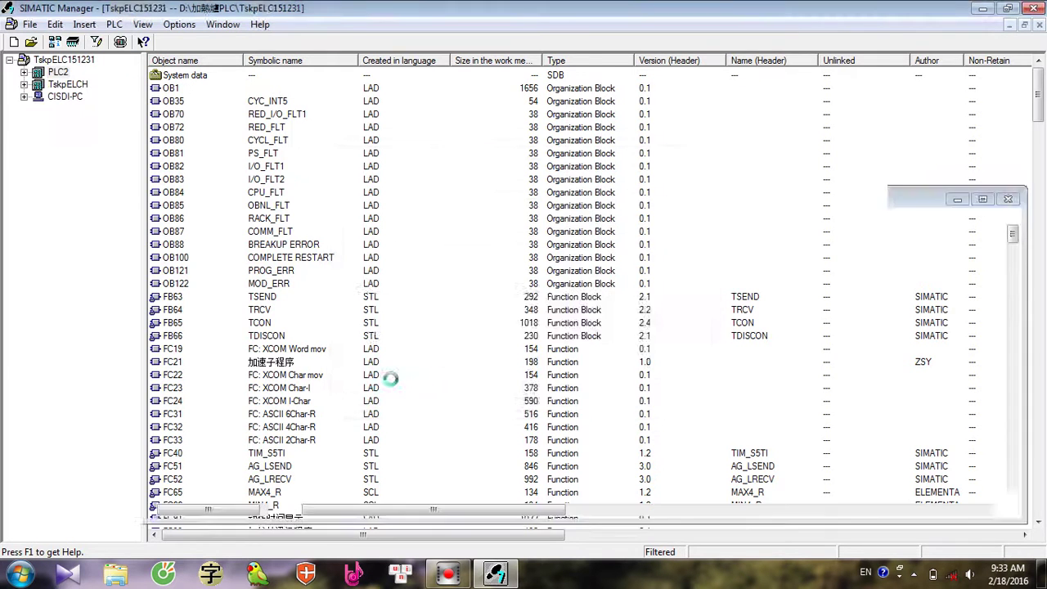
pyautogui.click(388, 383)
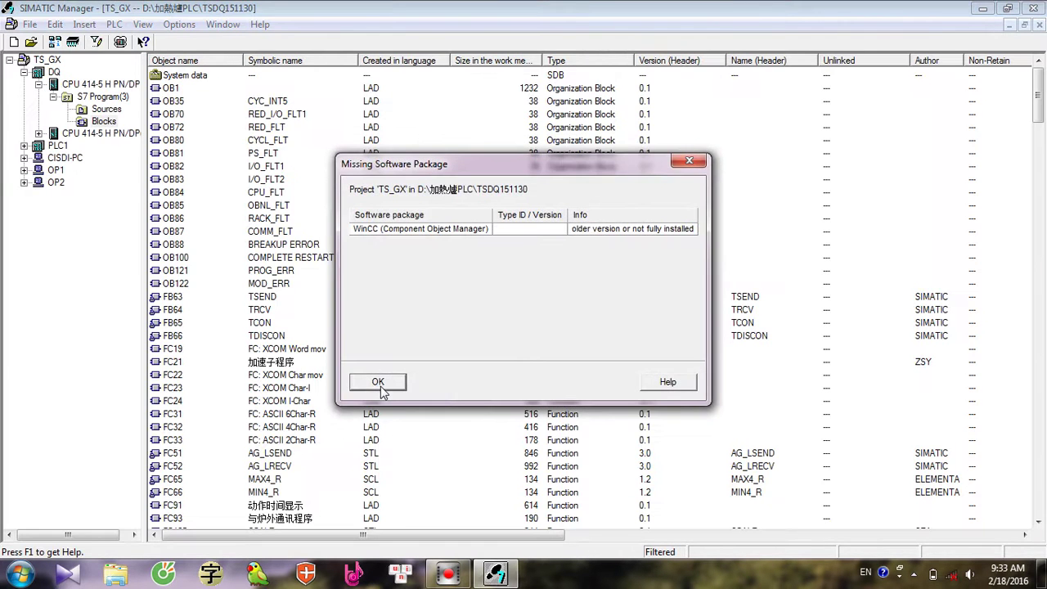
pyautogui.click(380, 386)
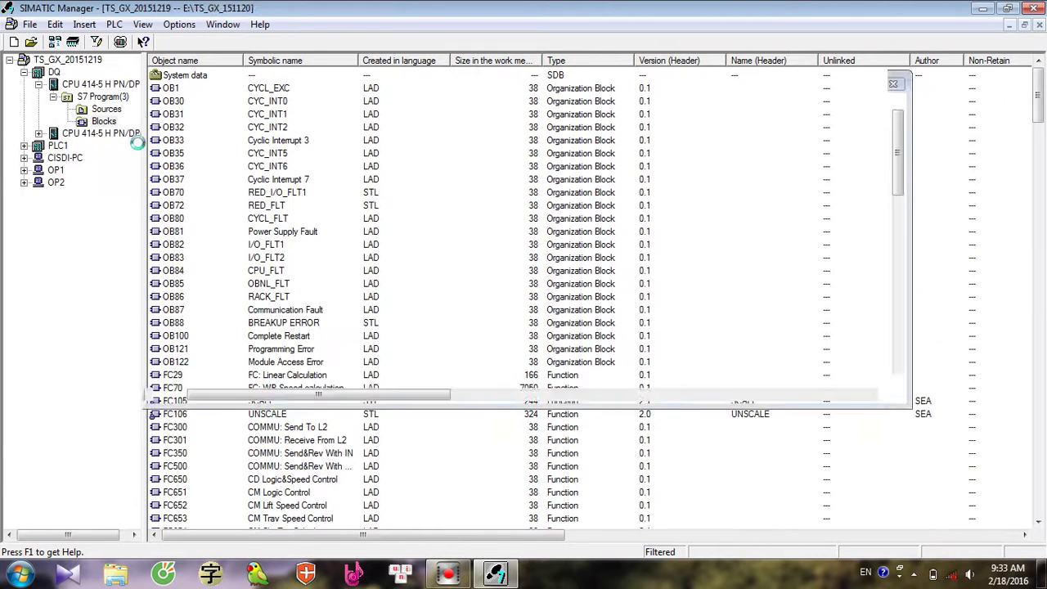
pyautogui.click(377, 381)
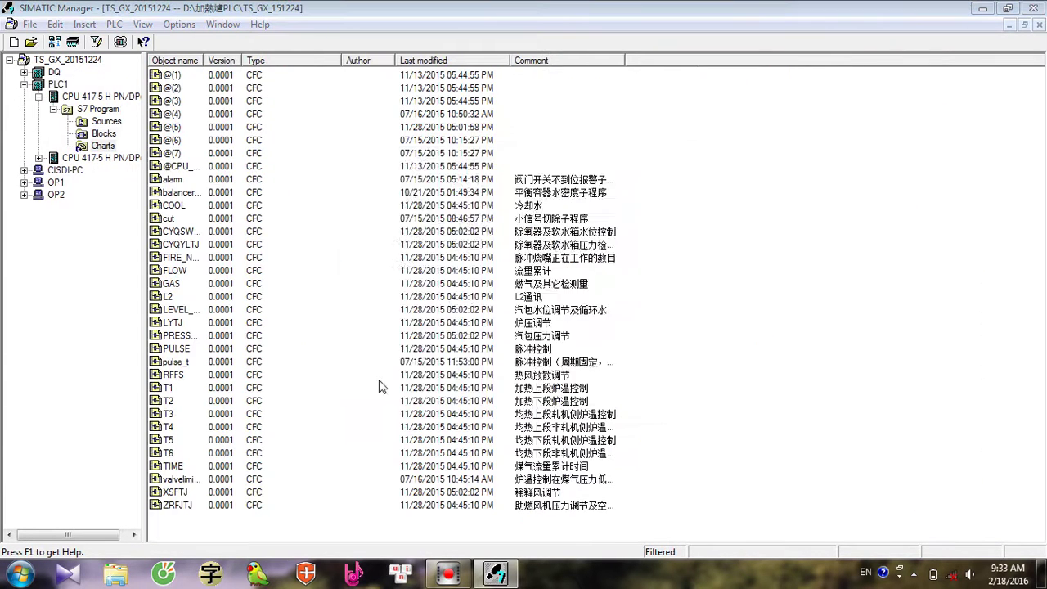
pyautogui.click(372, 382)
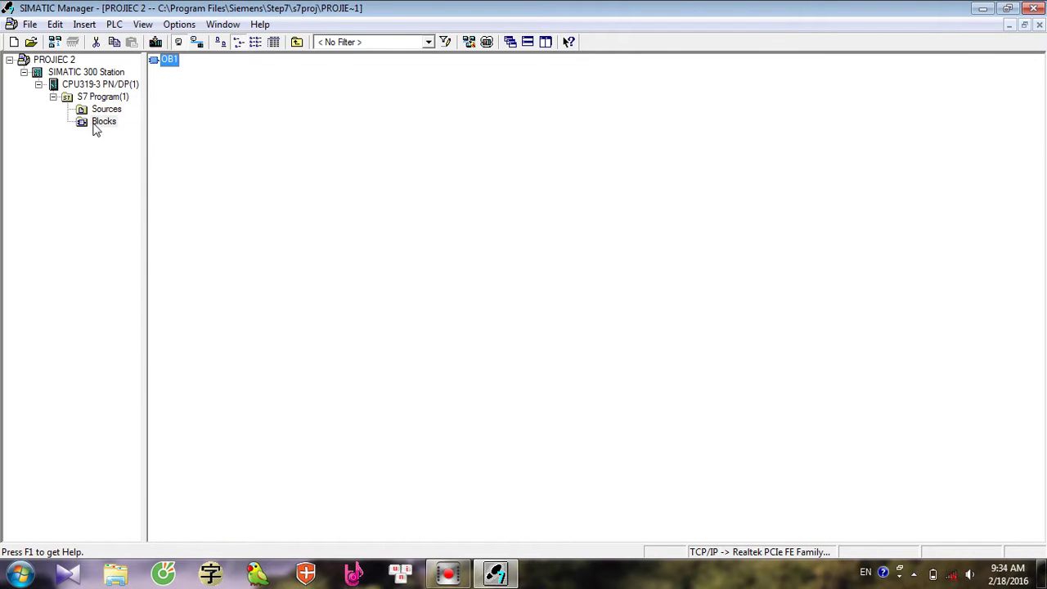
# Open the hardware configuration of the SIMATIC 300 station and enlarge the UR rack window to show all 11 slots.
pyautogui.click(25, 72)
pyautogui.click(181, 60)
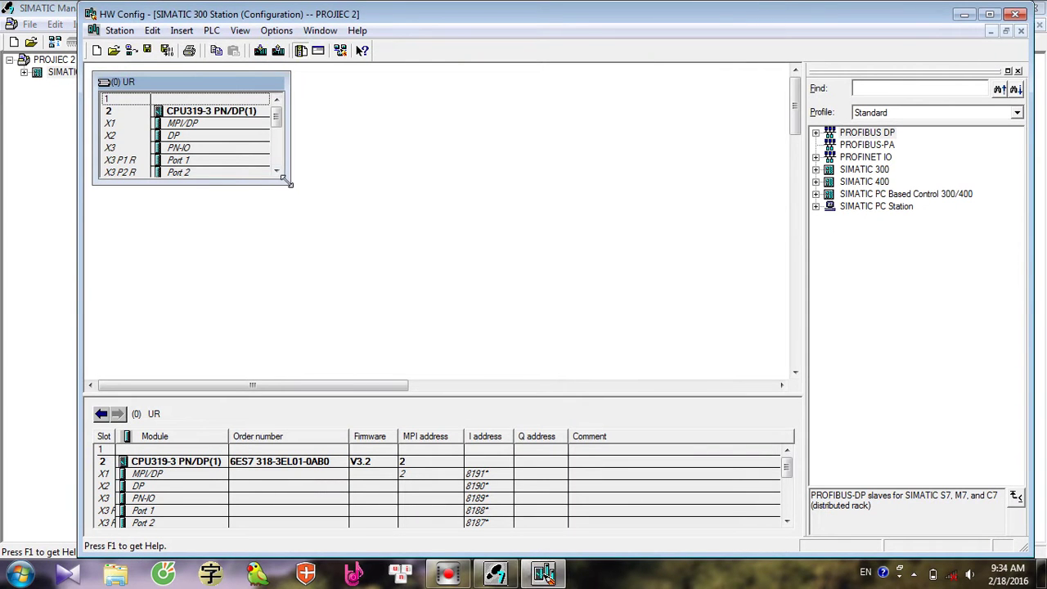
pyautogui.moveTo(288, 183); pyautogui.dragTo(340, 347)
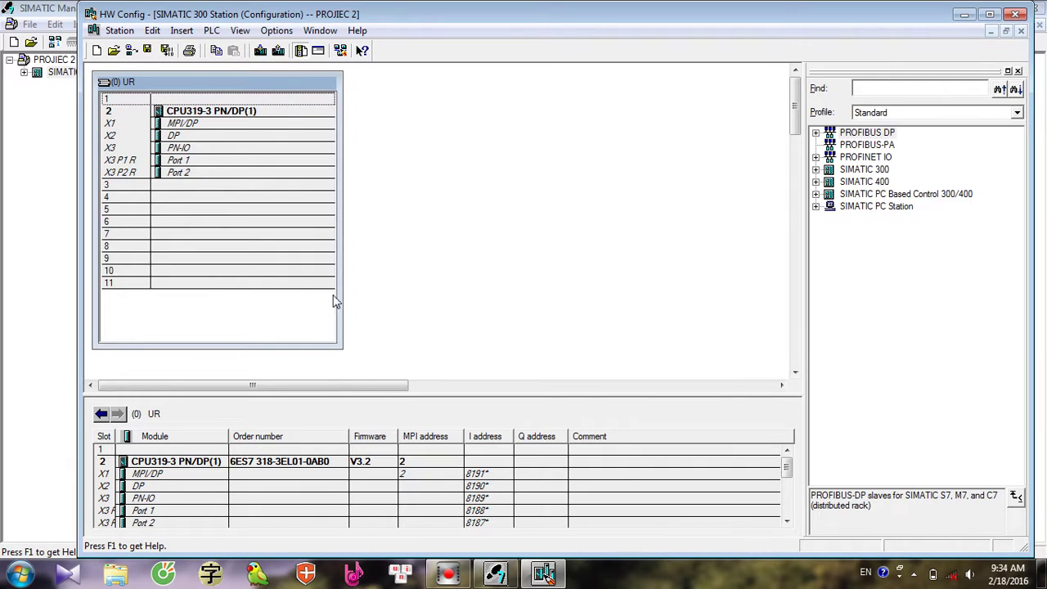
# Insert a PS 307 10A power supply (6ES7 307-1KA00-0AA0) from the SIMATIC 300 catalog into slot 1 of the rack.
pyautogui.click(234, 101)
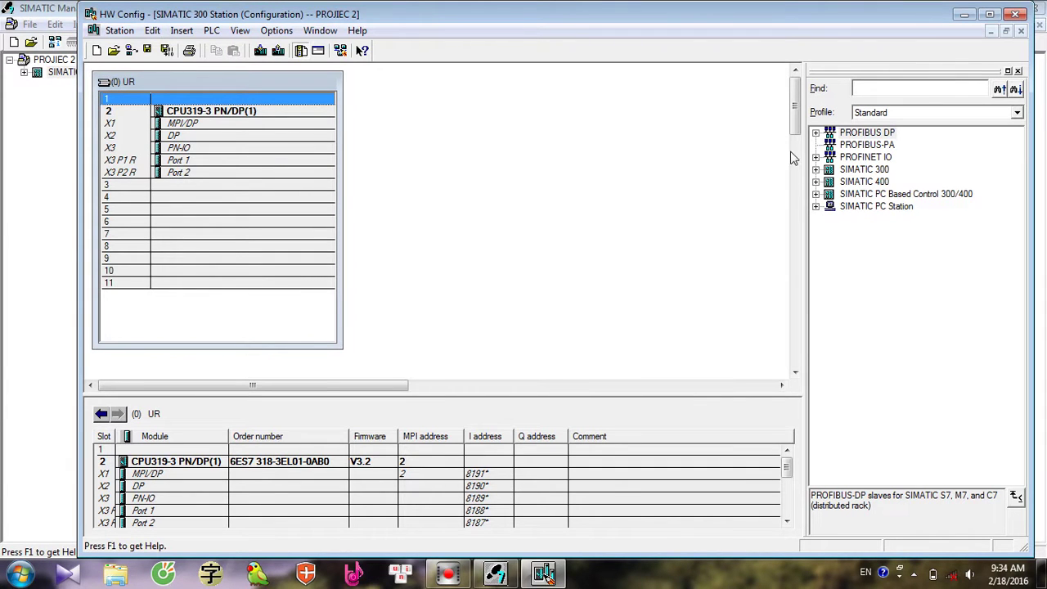
pyautogui.click(816, 171)
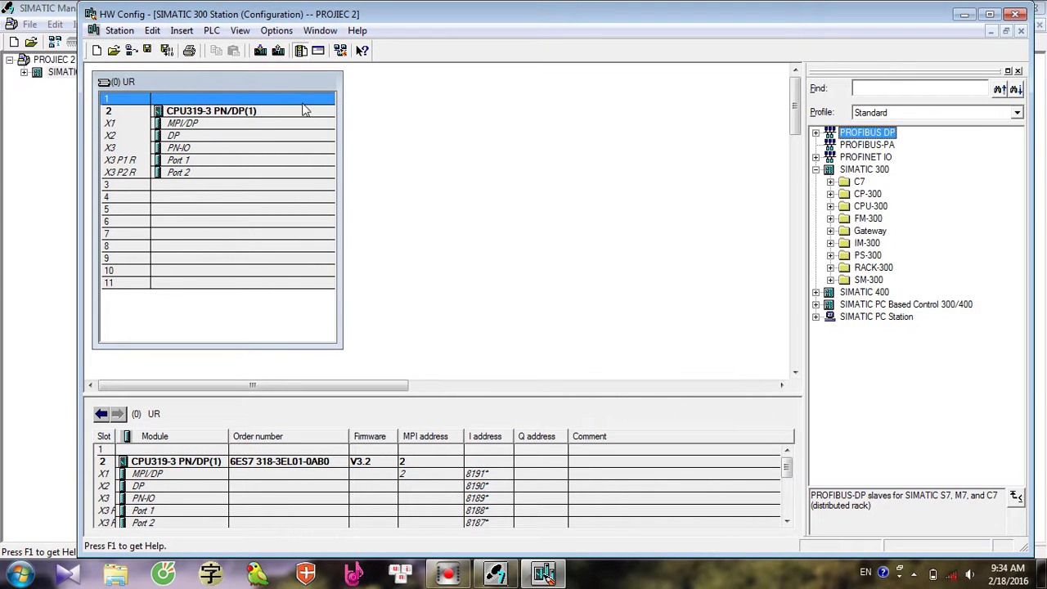
pyautogui.click(832, 255)
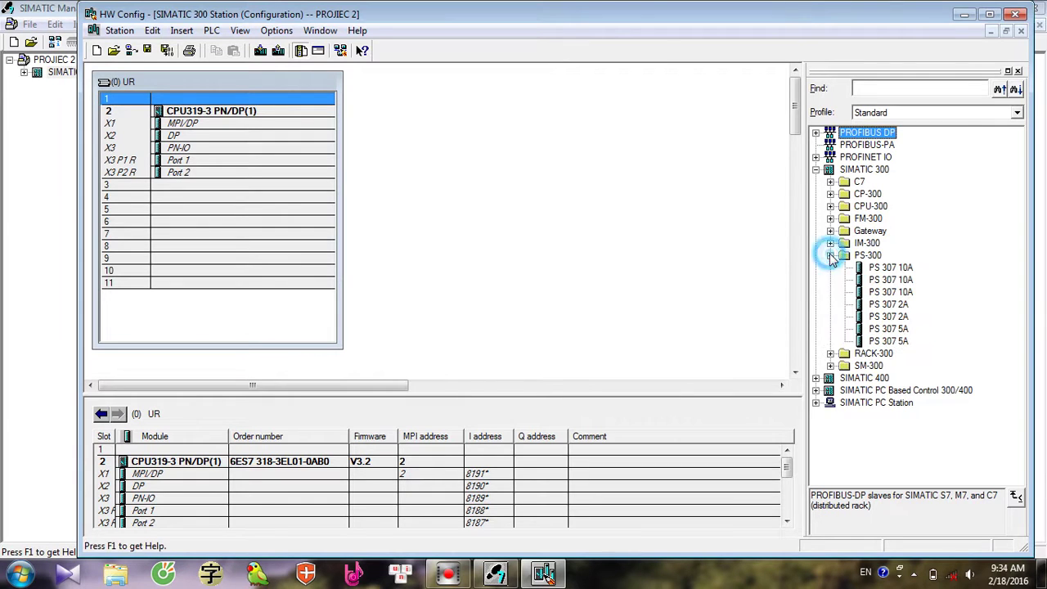
pyautogui.click(893, 270)
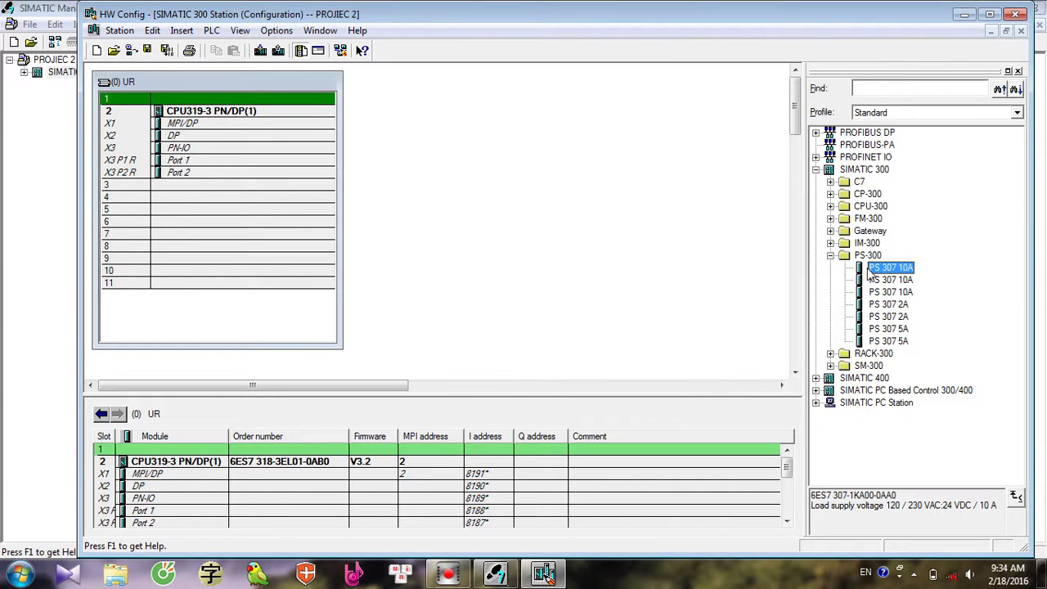
pyautogui.moveTo(894, 273); pyautogui.dragTo(278, 100)
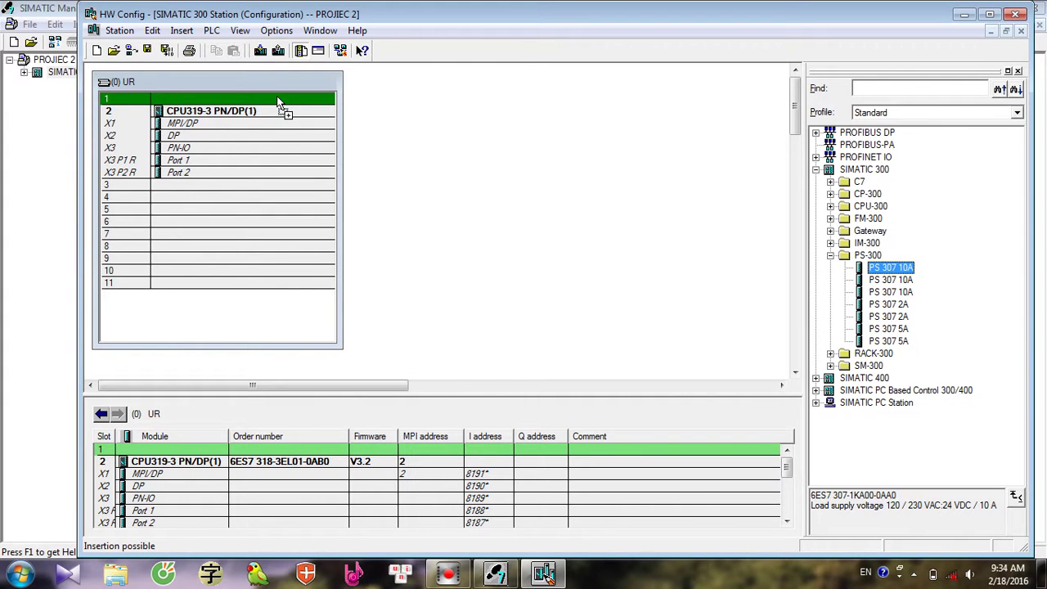
pyautogui.moveTo(279, 101); pyautogui.dragTo(276, 97)
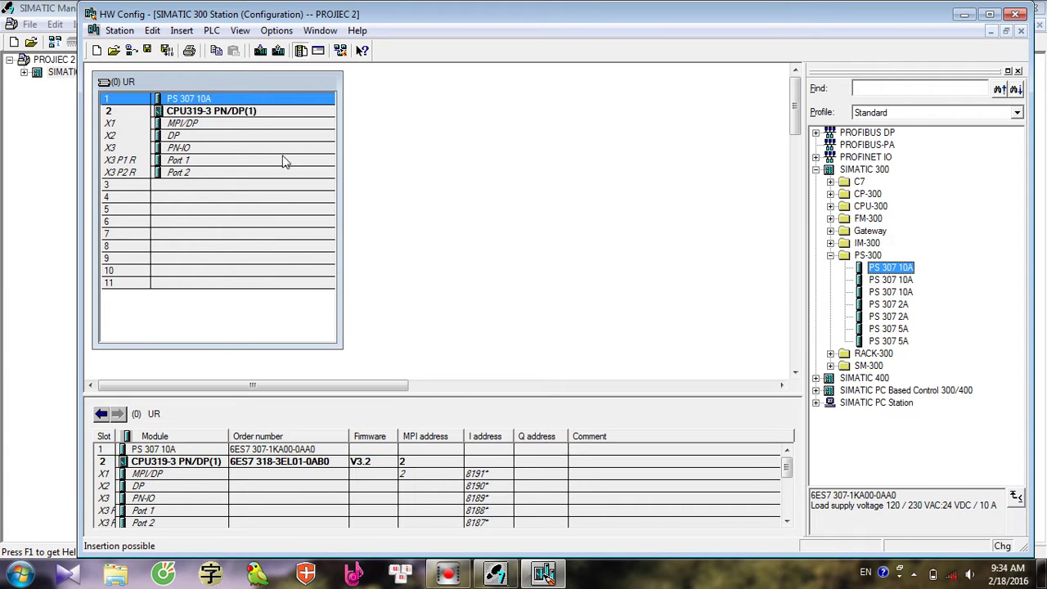
# Try to insert an IM 361 IM R interface module (6ES7 361-3CA01-0AA0) into slot 3 of the rack.
pyautogui.click(221, 187)
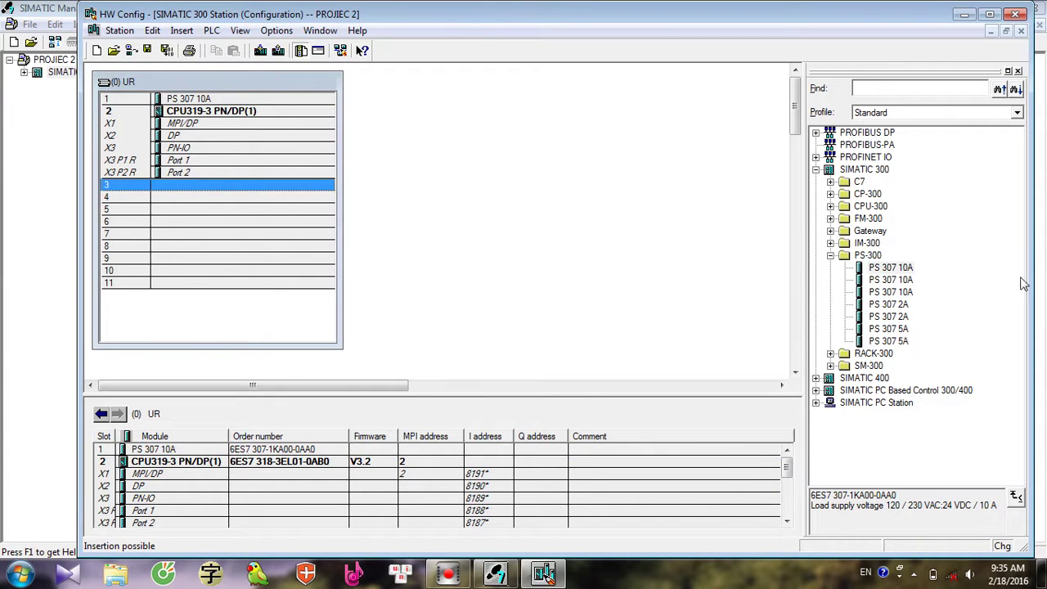
pyautogui.click(830, 255)
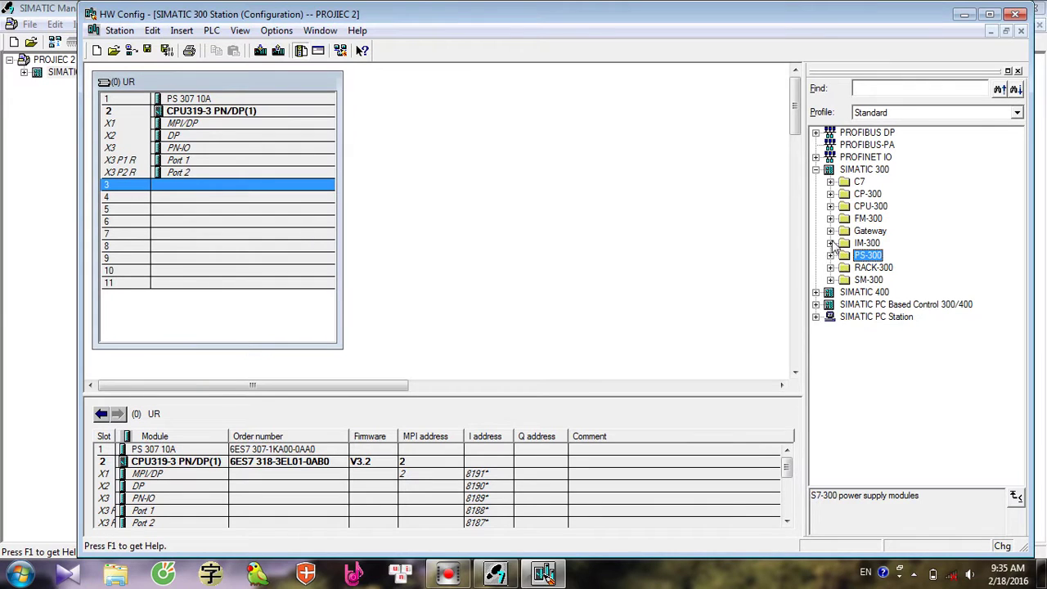
pyautogui.click(831, 243)
pyautogui.moveTo(900, 292)
pyautogui.mouseDown()
pyautogui.moveTo(627, 267)
pyautogui.moveTo(283, 178)
pyautogui.moveTo(247, 185)
pyautogui.moveTo(893, 302)
pyautogui.mouseUp()
pyautogui.doubleClick(892, 295)
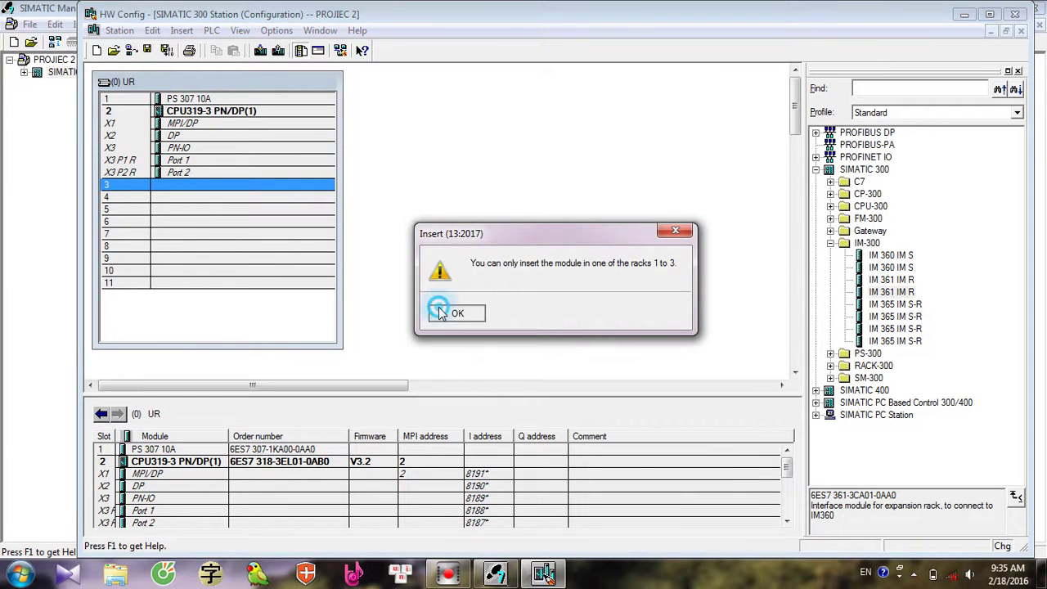
pyautogui.click(439, 313)
# Insert an IM 365 IM S-R interface module (6ES7 365-0BA01-0AA0) into slot 3 of the rack.
pyautogui.click(896, 317)
pyautogui.moveTo(902, 325); pyautogui.dragTo(287, 200)
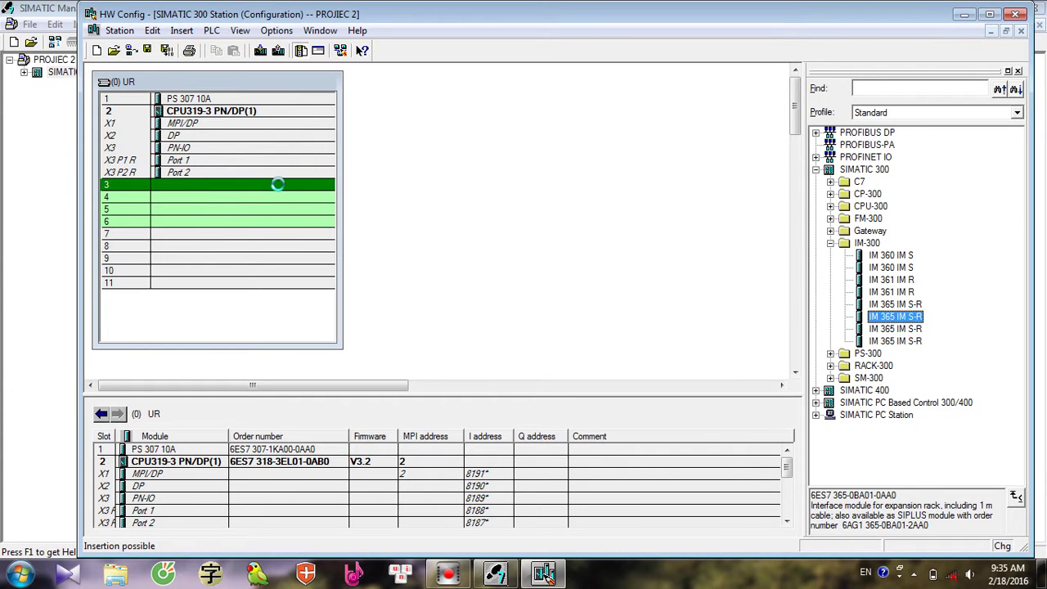
pyautogui.click(198, 196)
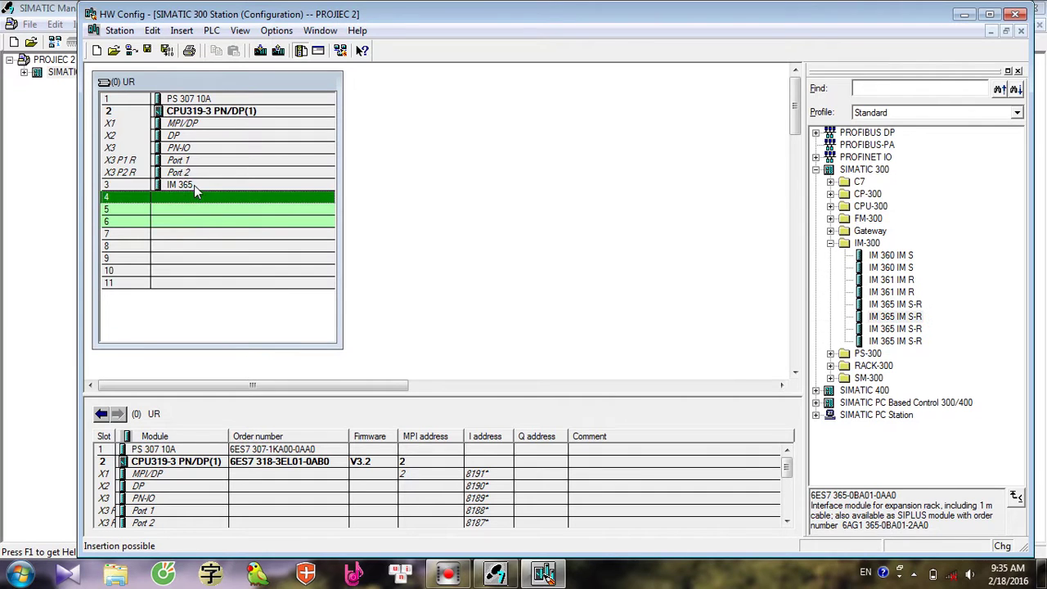
pyautogui.click(194, 186)
pyautogui.click(197, 202)
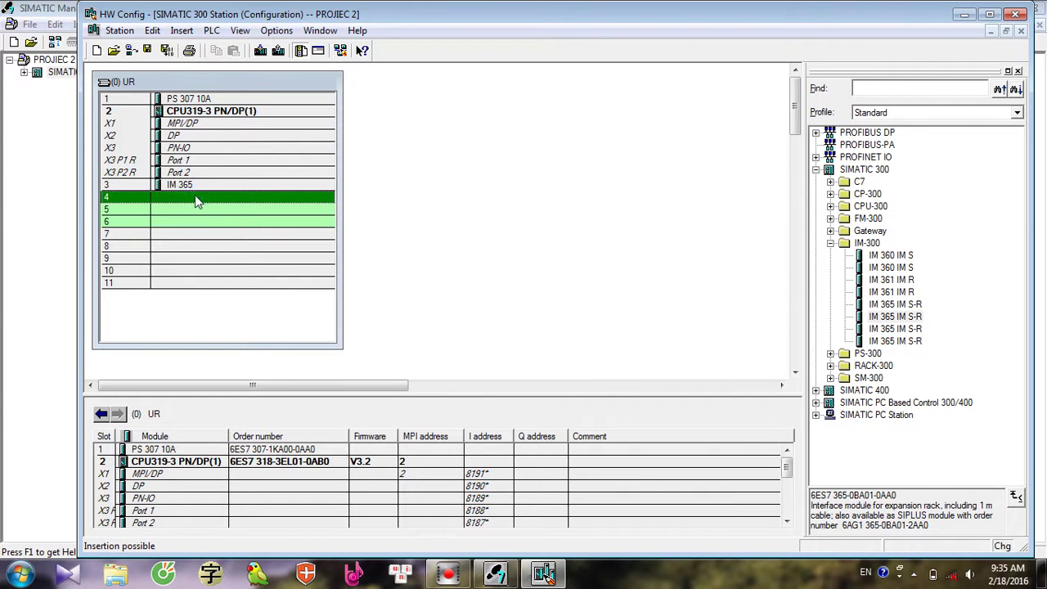
# Insert an SM 321 DI16xDC24V digital input module (6ES7 321-1BH50-0AA0) into slot 4 of the rack.
pyautogui.click(831, 243)
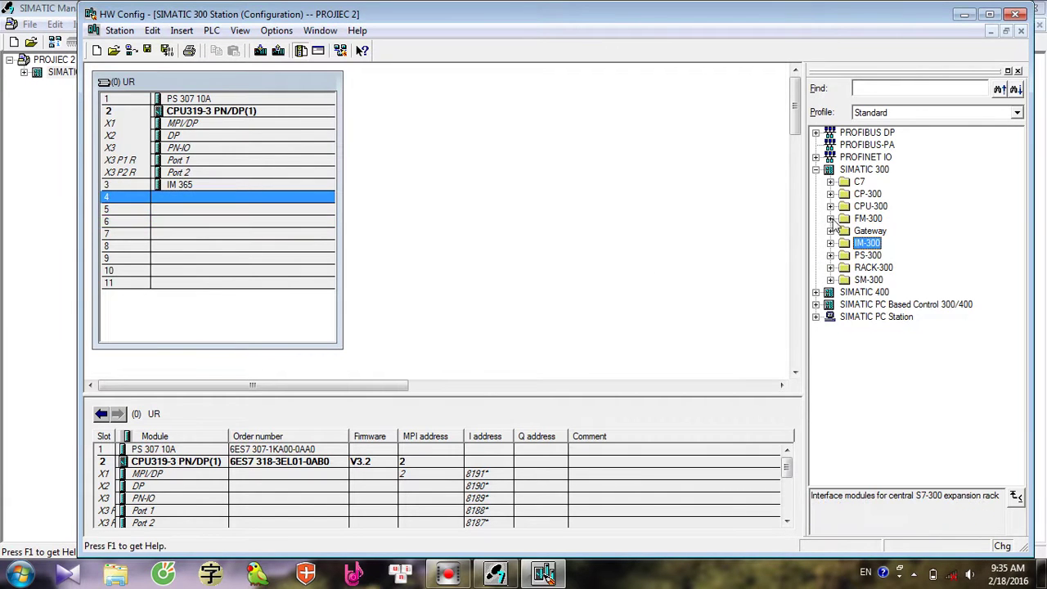
pyautogui.click(831, 280)
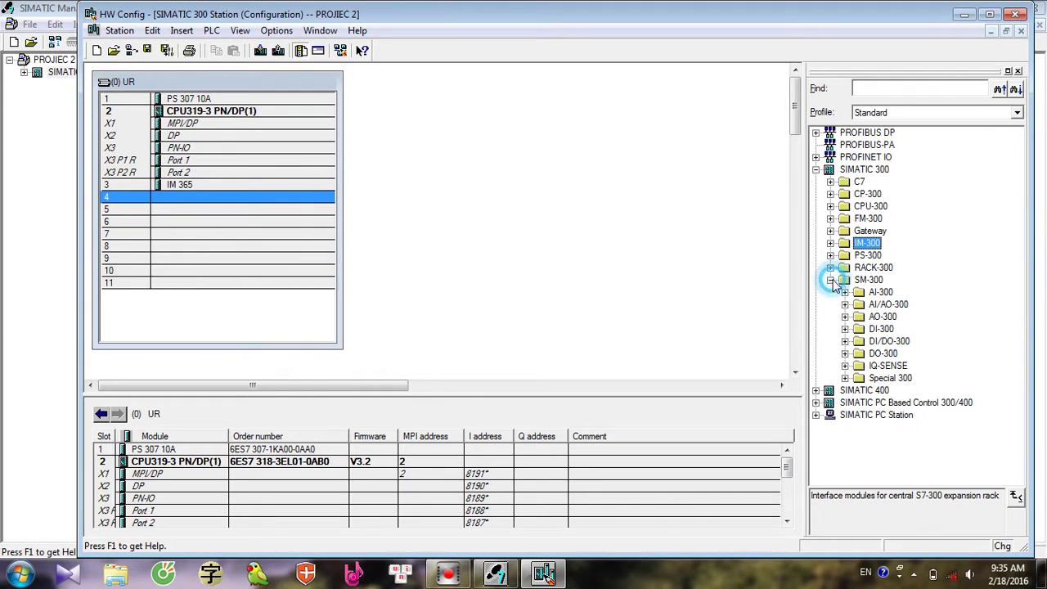
pyautogui.moveTo(881, 329); pyautogui.dragTo(854, 341)
pyautogui.click(845, 329)
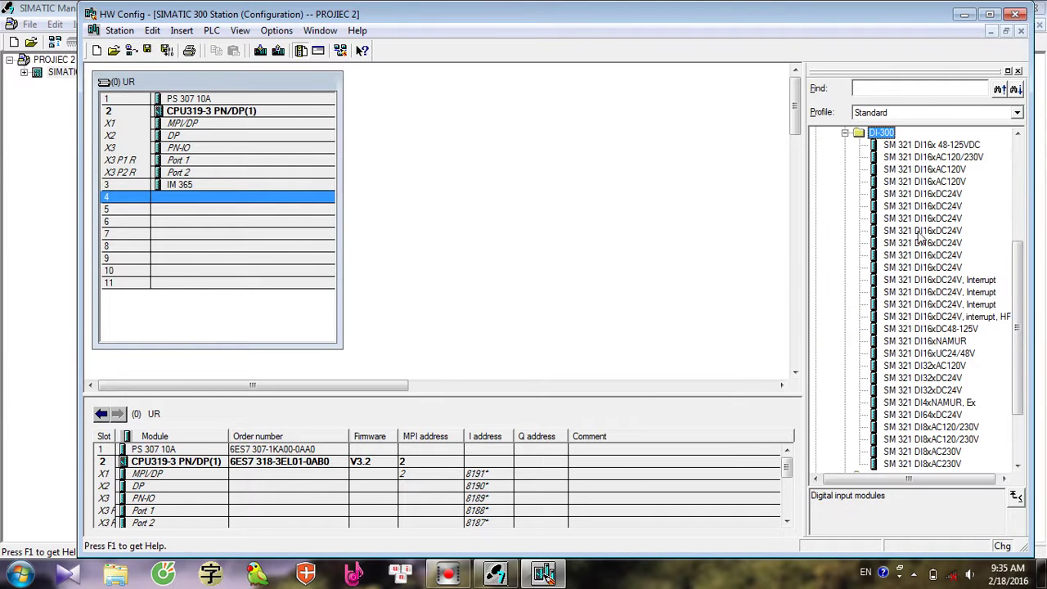
pyautogui.moveTo(949, 243); pyautogui.dragTo(185, 209)
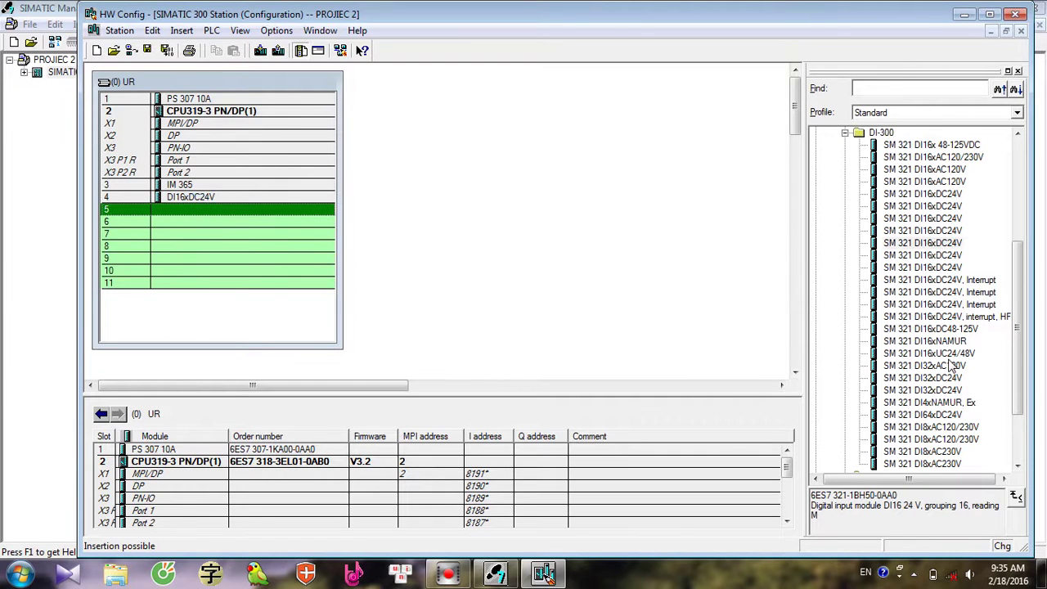
# Insert a DO16xDC24V/0.5A digital output module into slot 5 of the rack.
pyautogui.click(846, 133)
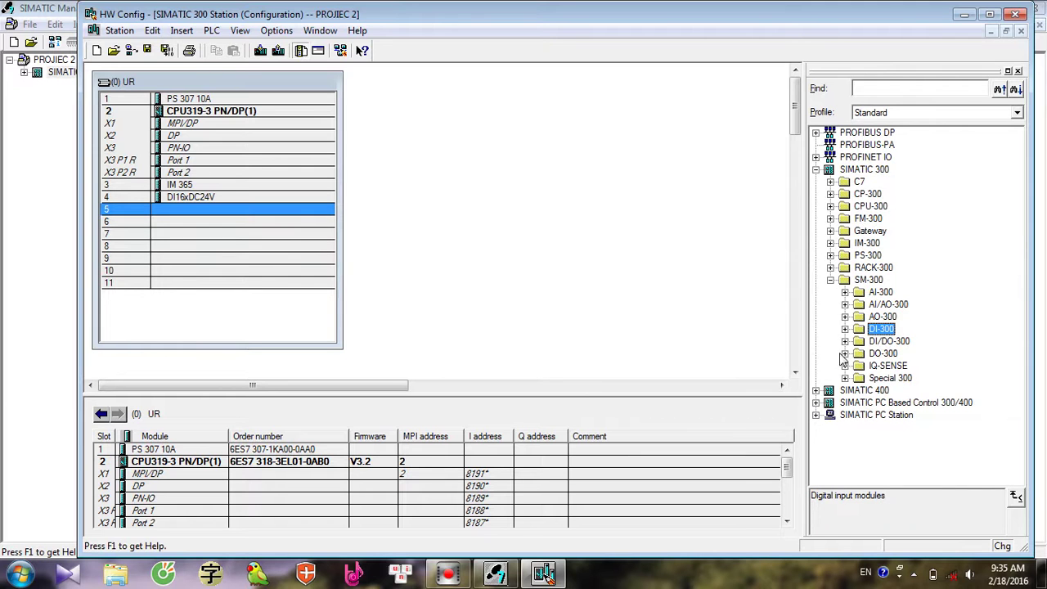
pyautogui.click(845, 353)
pyautogui.moveTo(966, 247); pyautogui.dragTo(338, 207)
# Insert an SM 331 AI8x13Bit analog input module (6ES7 331-1KF01-0AB0) into slot 6 of the rack.
pyautogui.click(845, 133)
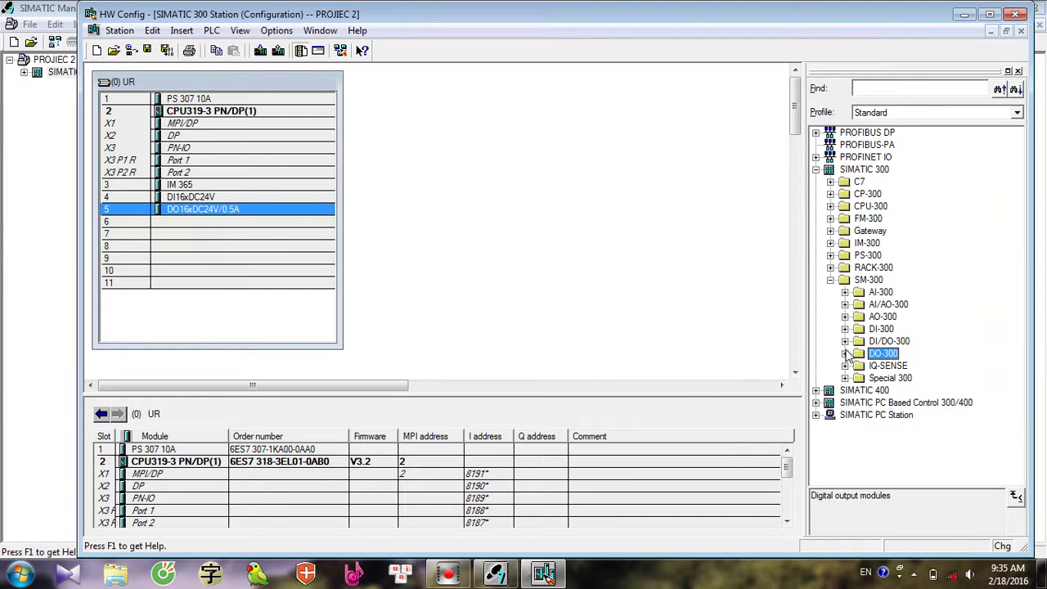
pyautogui.click(845, 292)
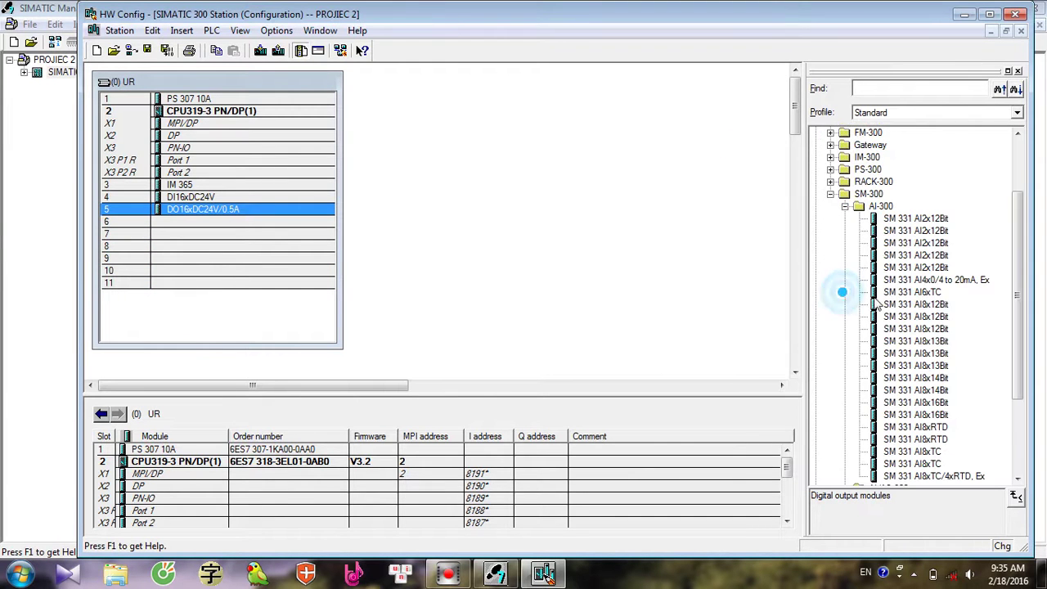
pyautogui.moveTo(916, 354); pyautogui.dragTo(178, 226)
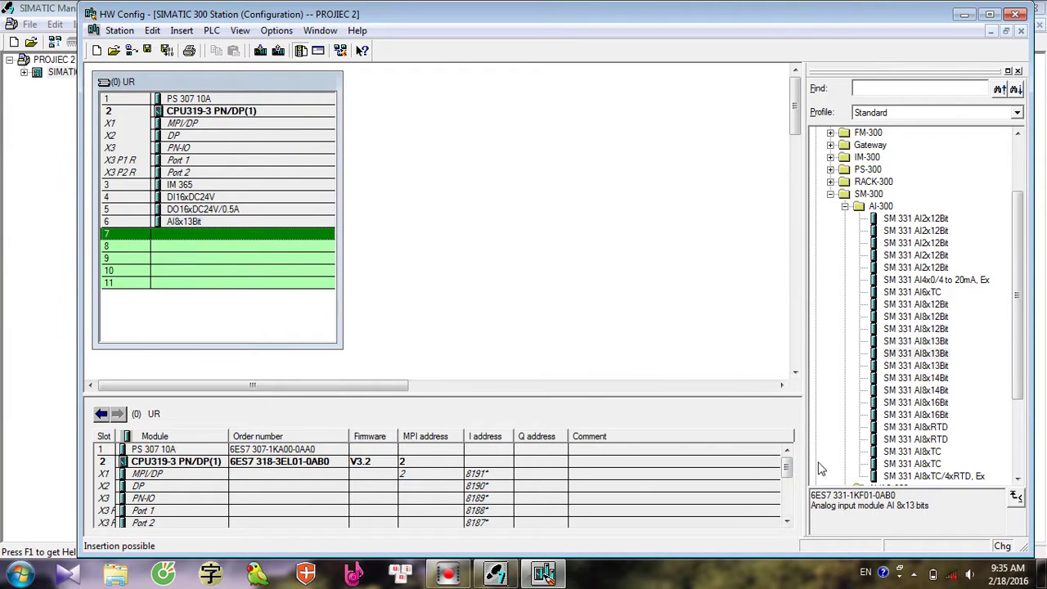
# Insert an SM 332 AO4x16Bit analog output module (6ES7 332-7ND02-0AB0) into slot 7 of the rack.
pyautogui.click(846, 206)
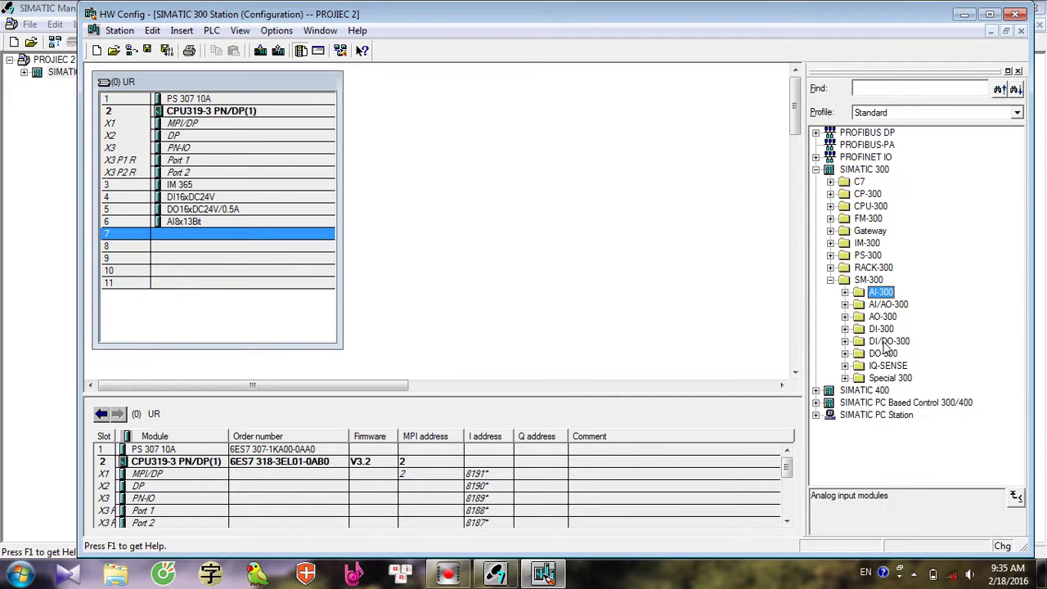
pyautogui.click(846, 317)
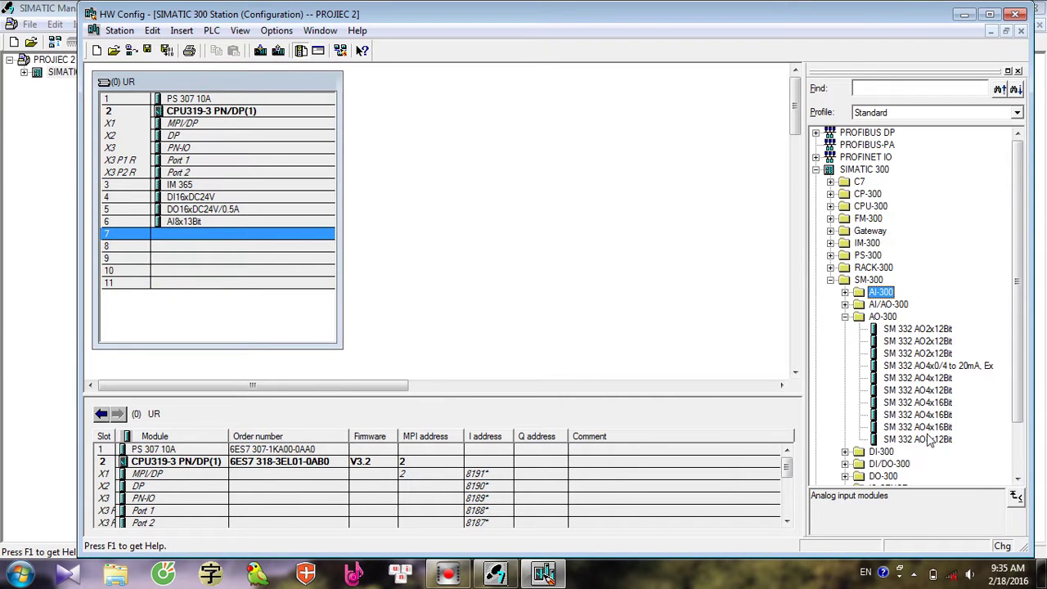
pyautogui.moveTo(934, 429); pyautogui.dragTo(276, 235)
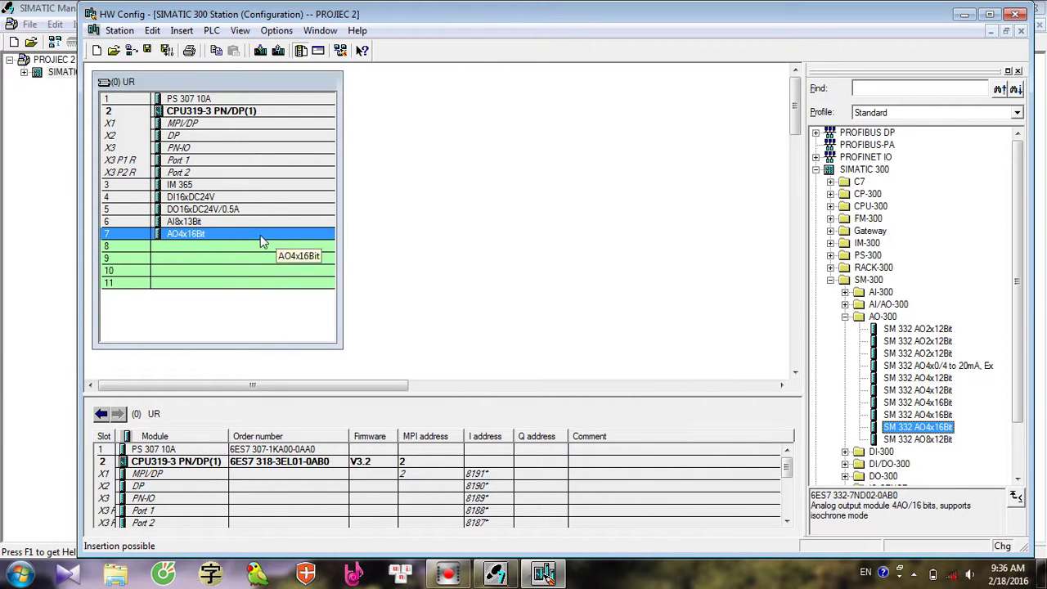
pyautogui.moveTo(341, 345); pyautogui.dragTo(406, 340)
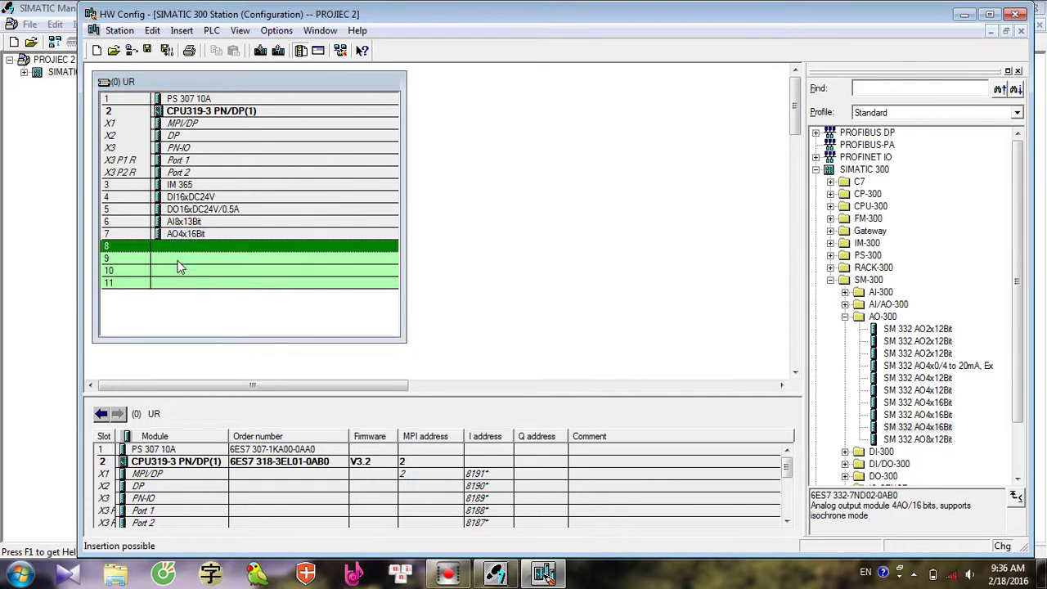
pyautogui.click(181, 271)
pyautogui.click(193, 283)
pyautogui.click(195, 270)
pyautogui.click(203, 259)
pyautogui.click(204, 245)
pyautogui.click(207, 211)
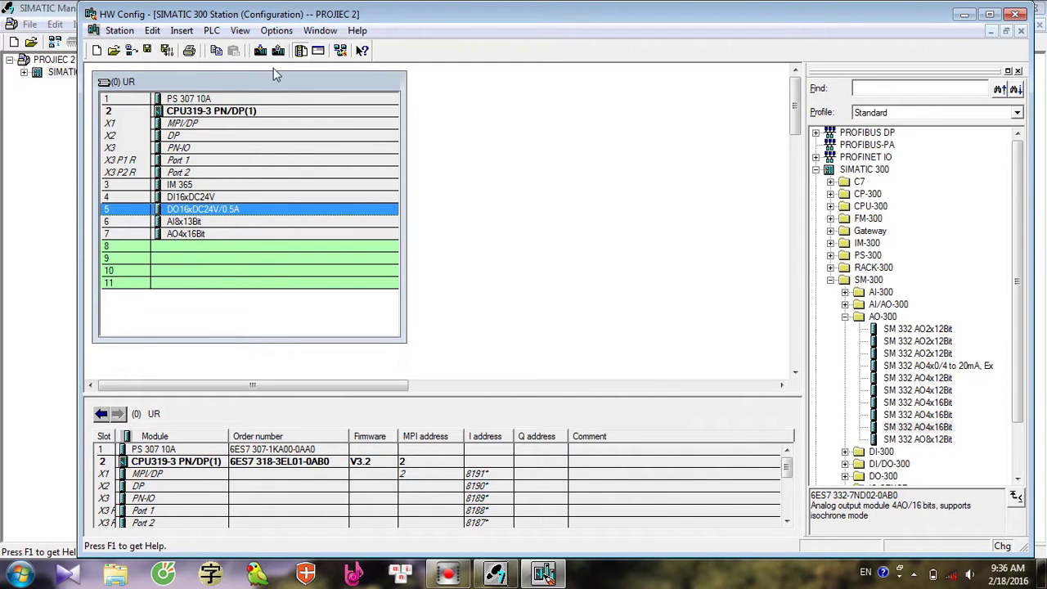
# Save the station's hardware configuration and open the network configuration.
pyautogui.click(148, 51)
pyautogui.click(342, 51)
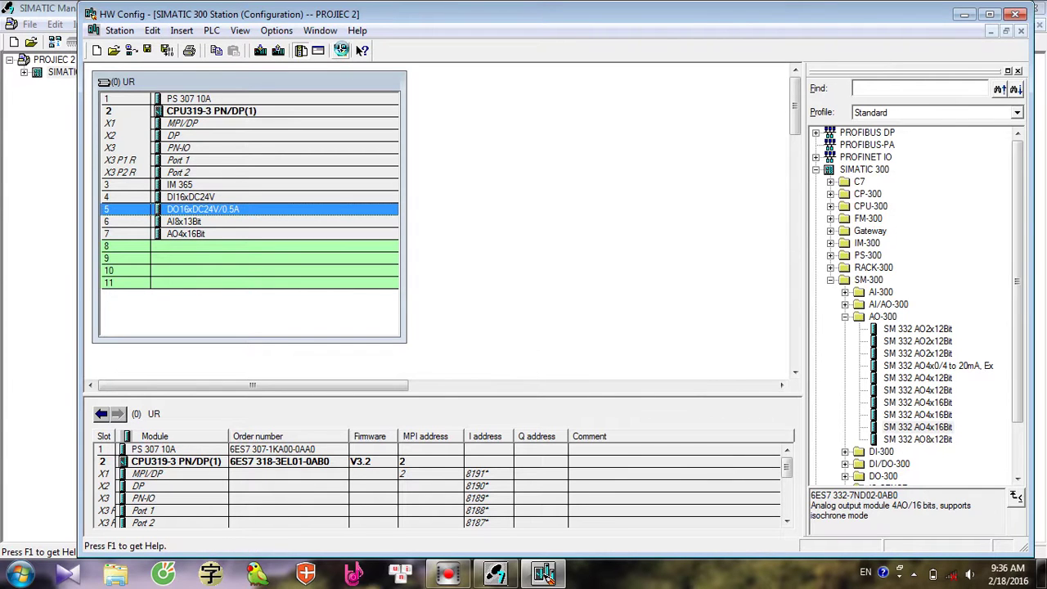